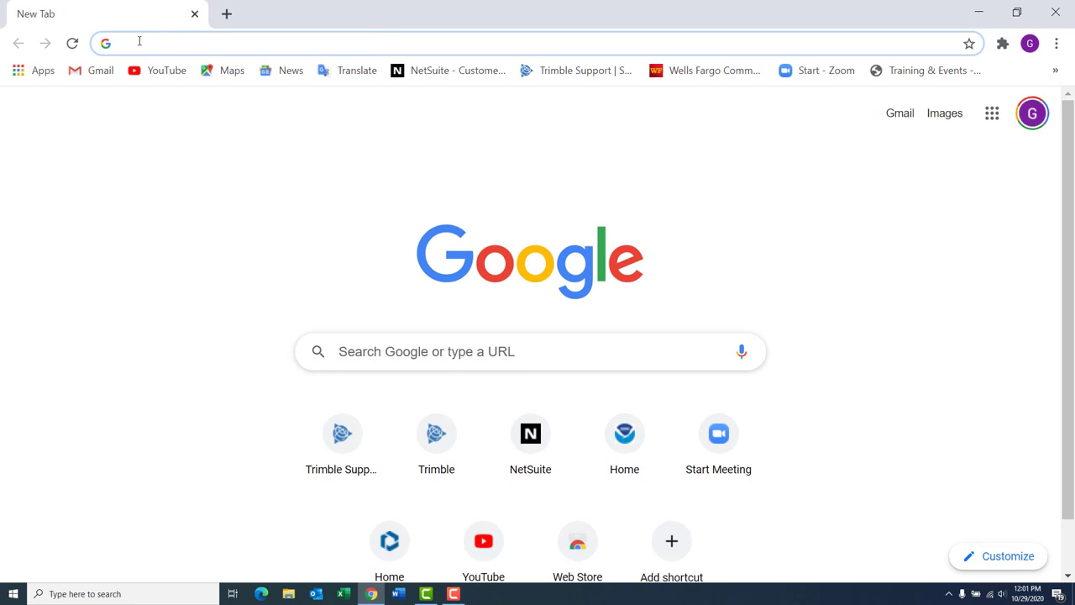
- Go to trimble.com and open its A-Z product support list
left_click(139, 41)
type("t")
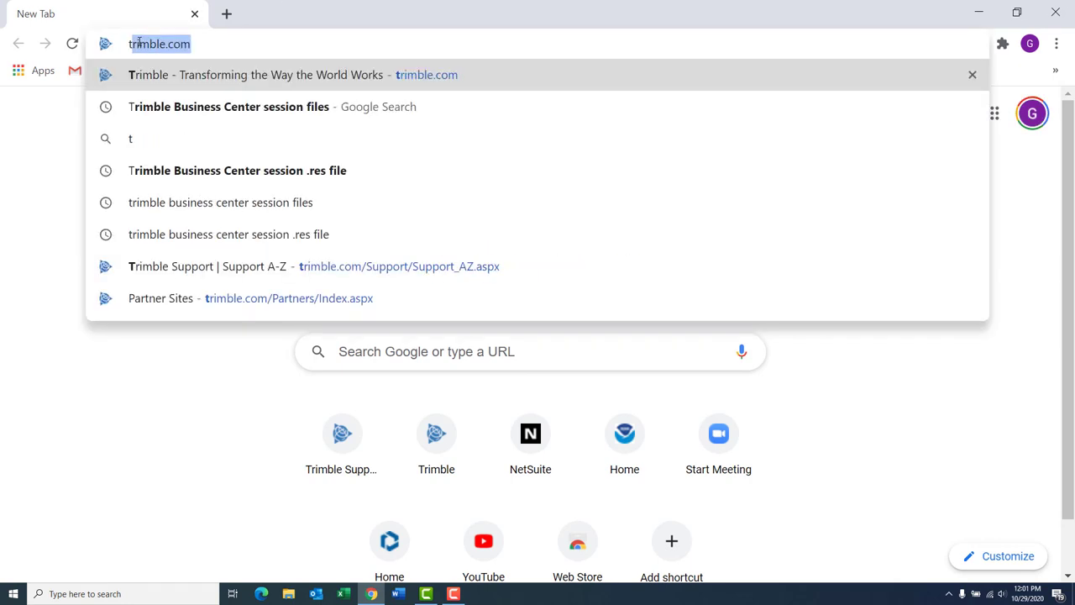
type("rimble.com")
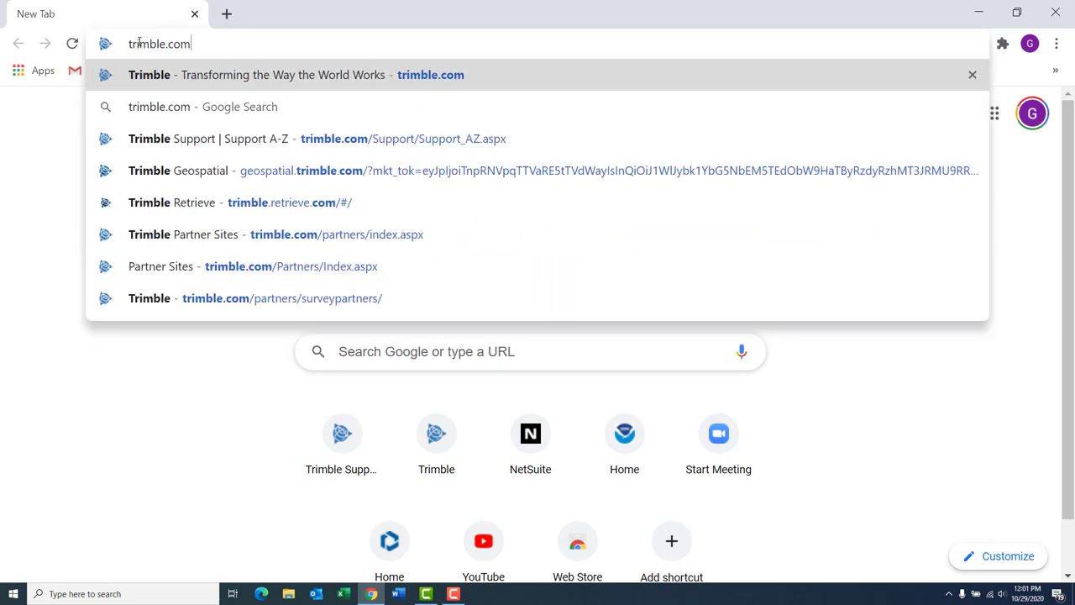
key("Return")
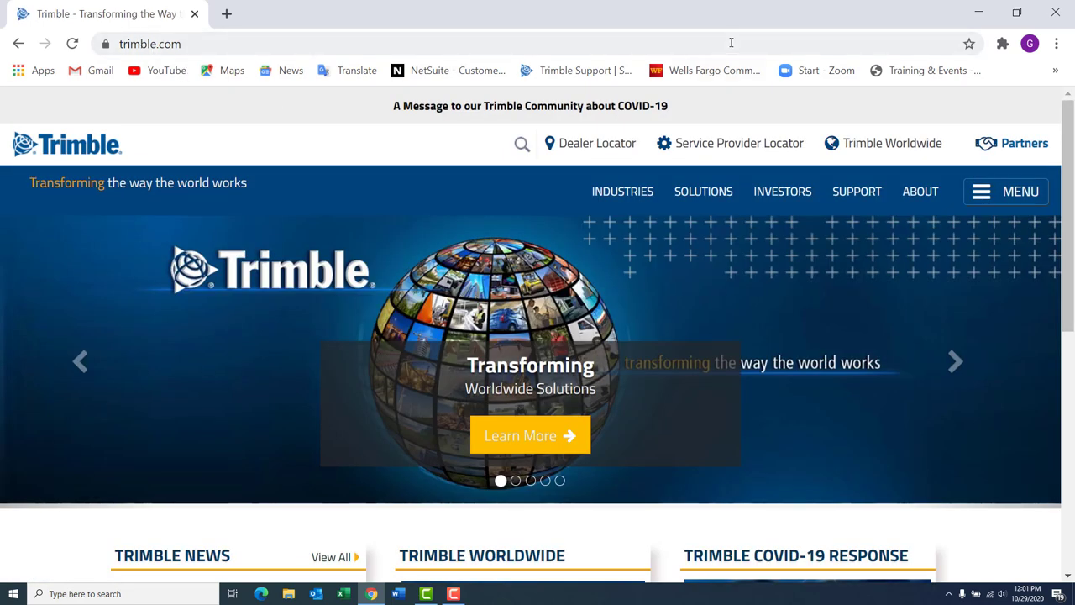
left_click(858, 193)
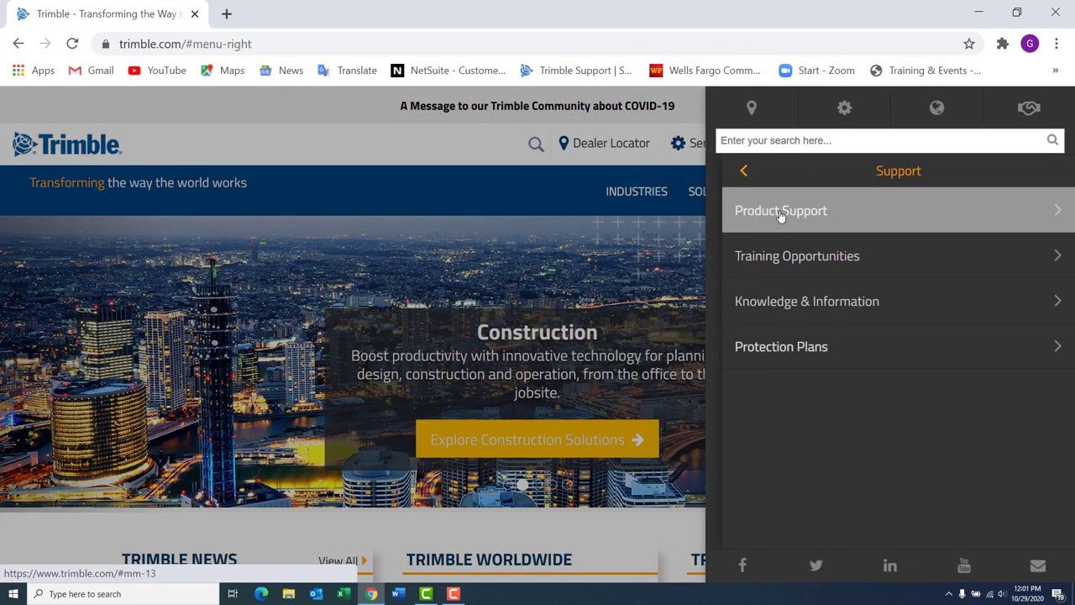
left_click(781, 213)
left_click(766, 213)
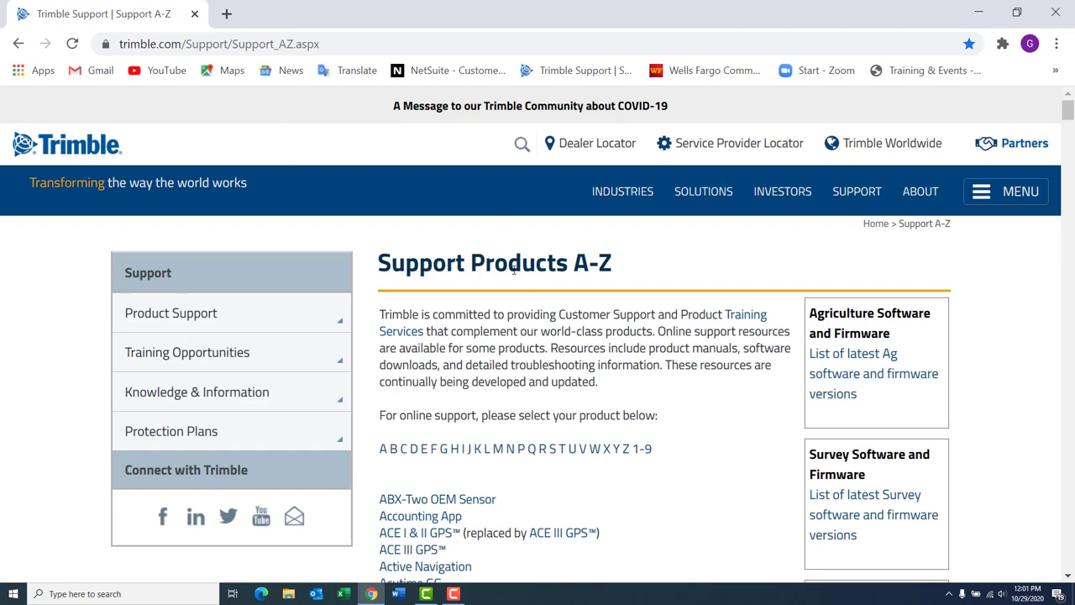
- Find Installation Manager in the A-Z product support list and open its page
scroll(521, 367, "down", 15)
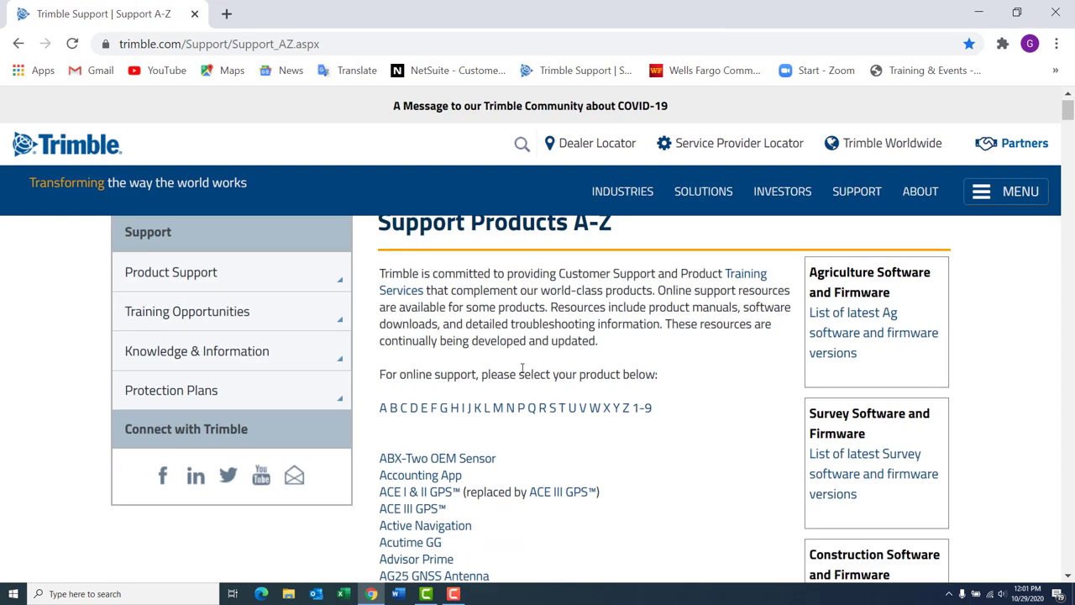
scroll(521, 368, "down", 20)
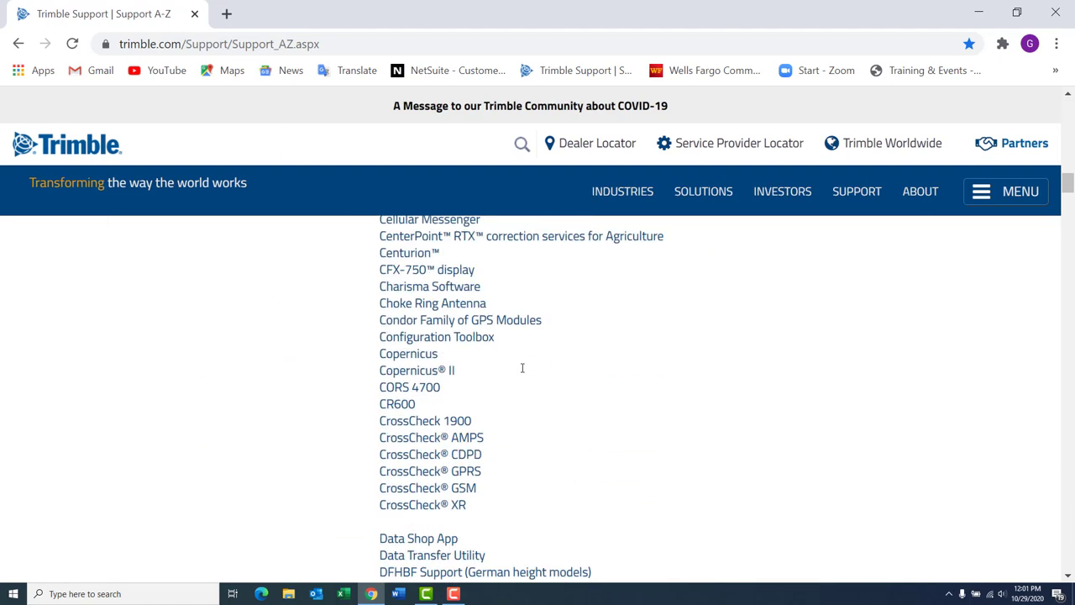
scroll(522, 367, "down", 8)
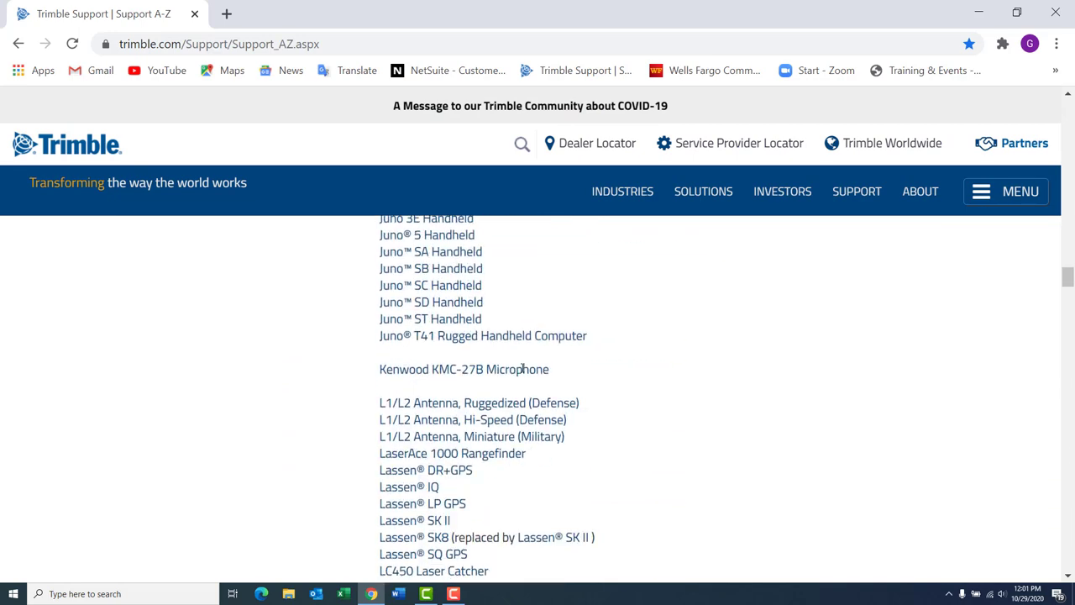
scroll(522, 367, "up", 3)
scroll(521, 367, "up", 3)
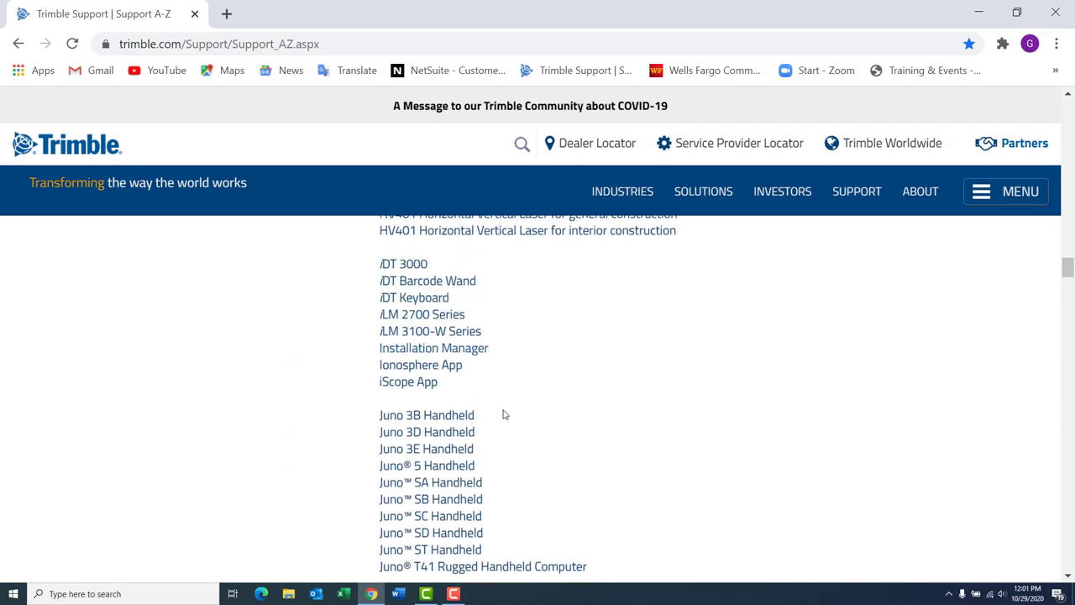
left_click(406, 363)
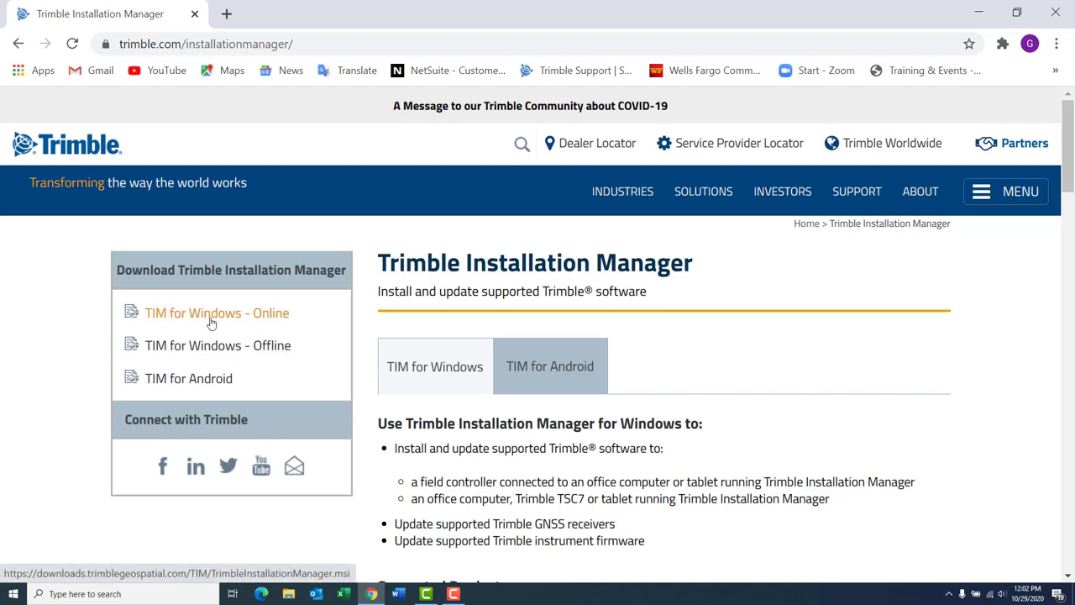
- Save the TIM for Windows - Online installer as TrimbleInstallationManager.msi in the Downloads folder and close the browser
right_click(159, 316)
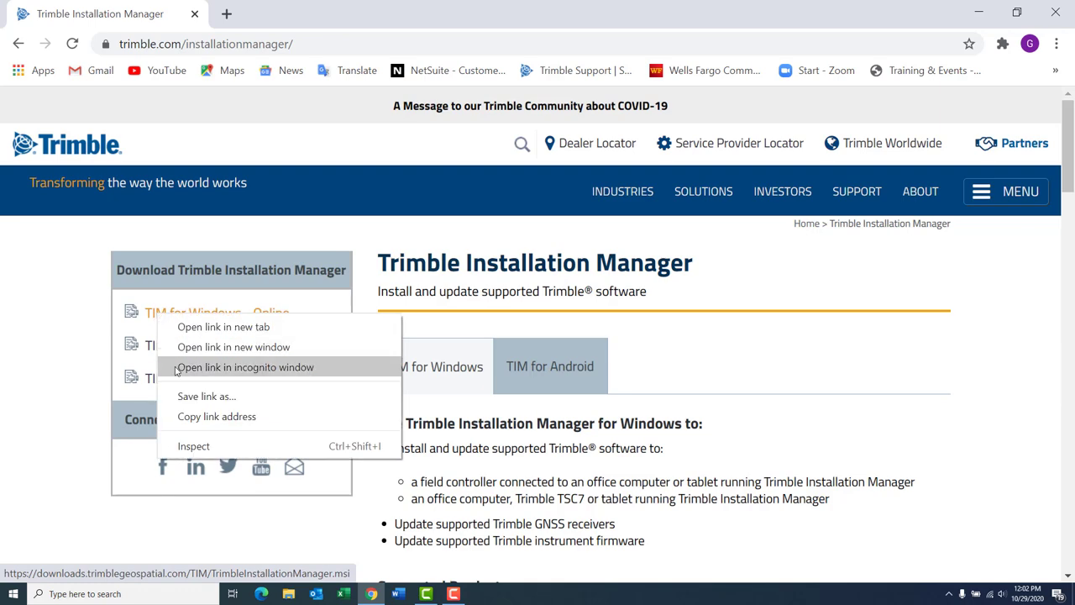
left_click(185, 396)
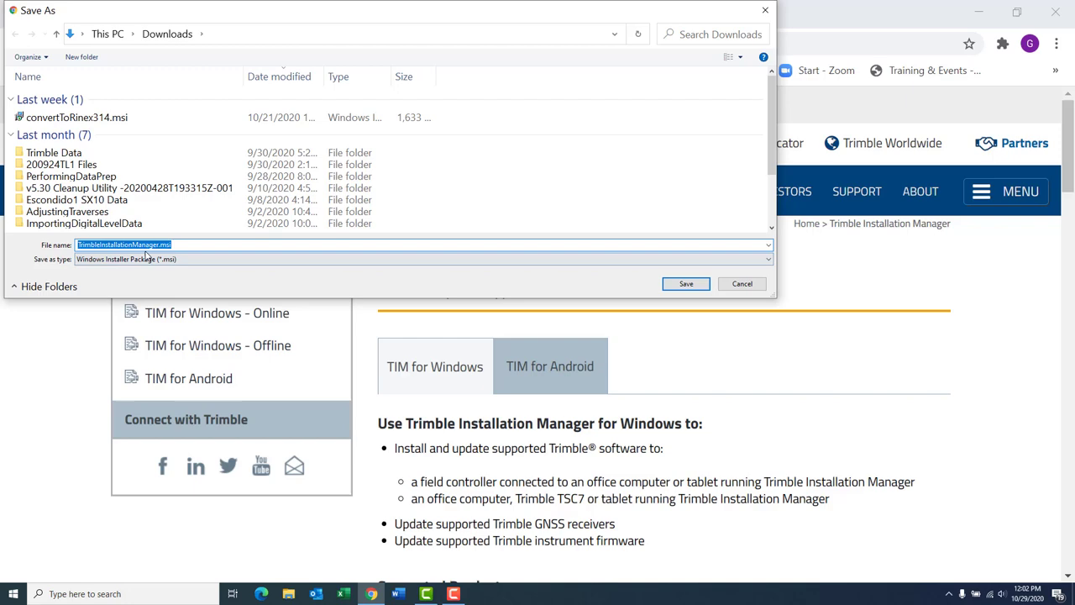
left_click(686, 283)
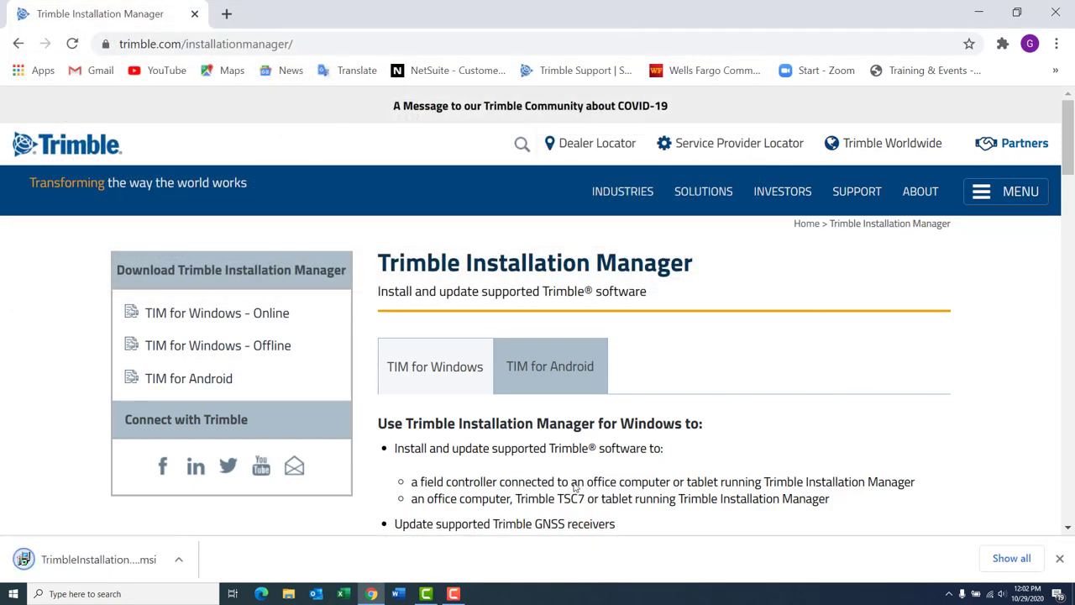
left_click(139, 574)
left_click(1055, 13)
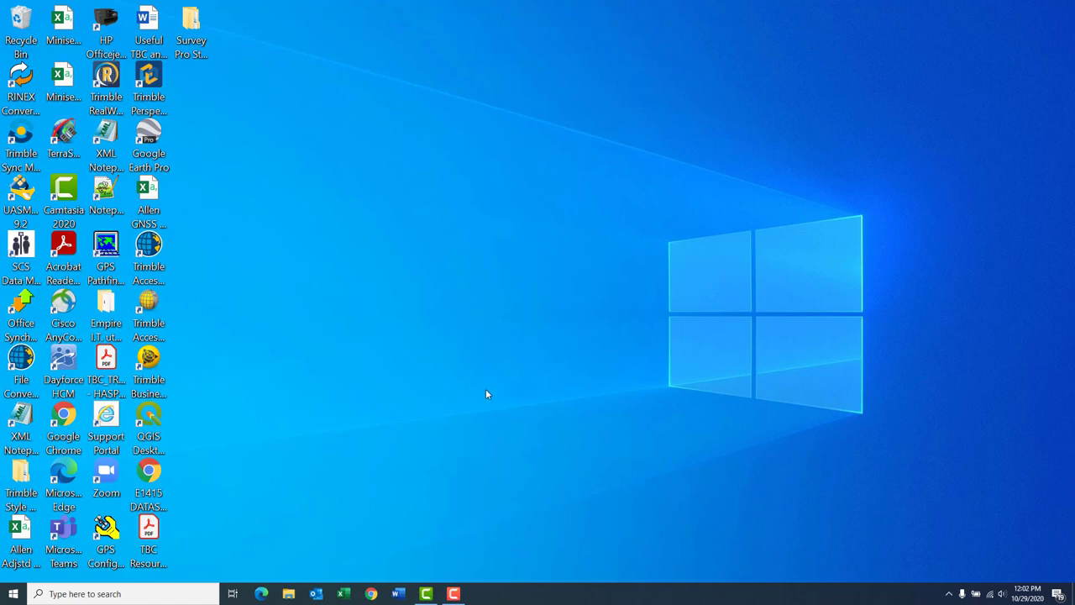
- In File Explorer, run TrimbleInstallationManager.msi from the Downloads folder, then close the folder window
left_click(289, 594)
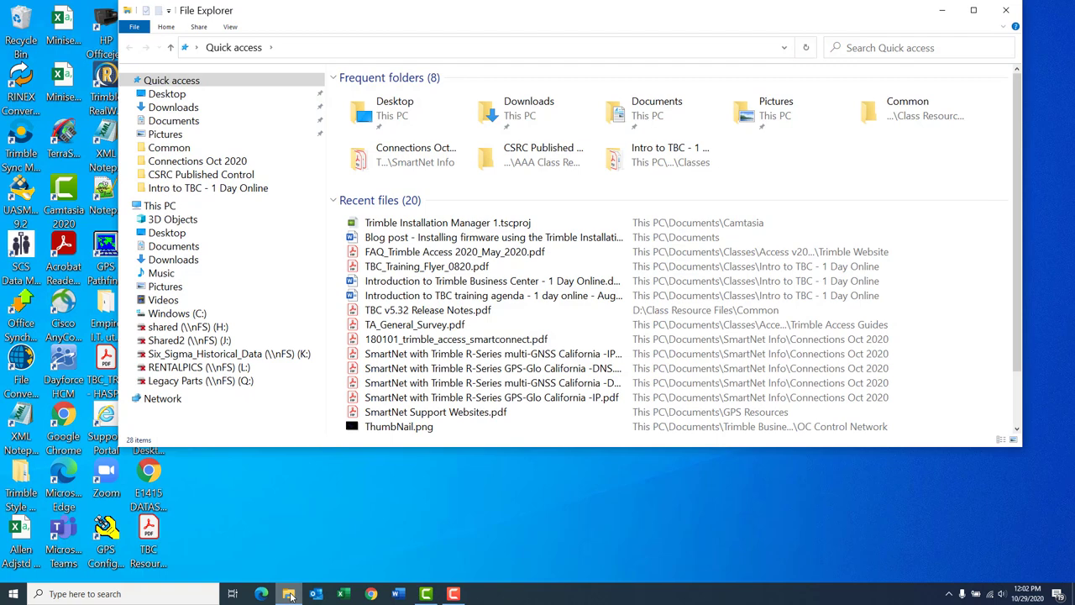
left_click(178, 262)
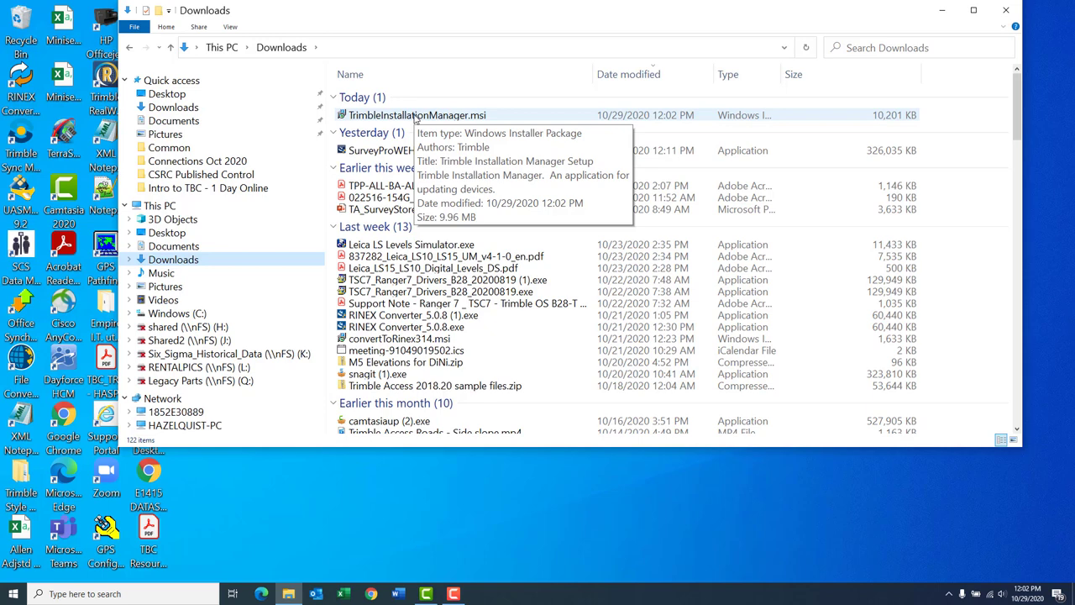
left_click(411, 116)
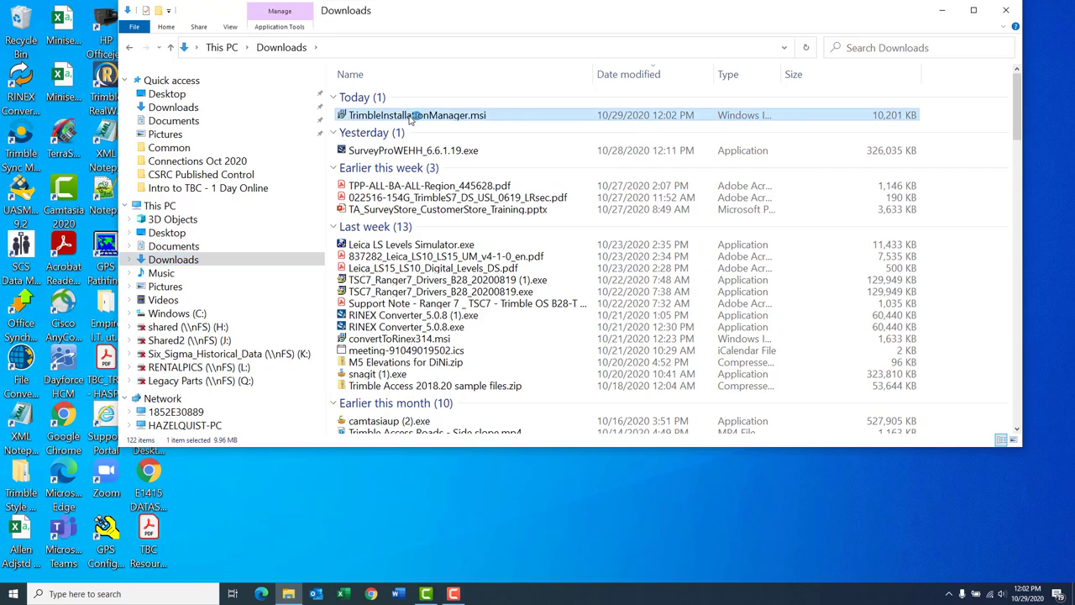
double_click(411, 116)
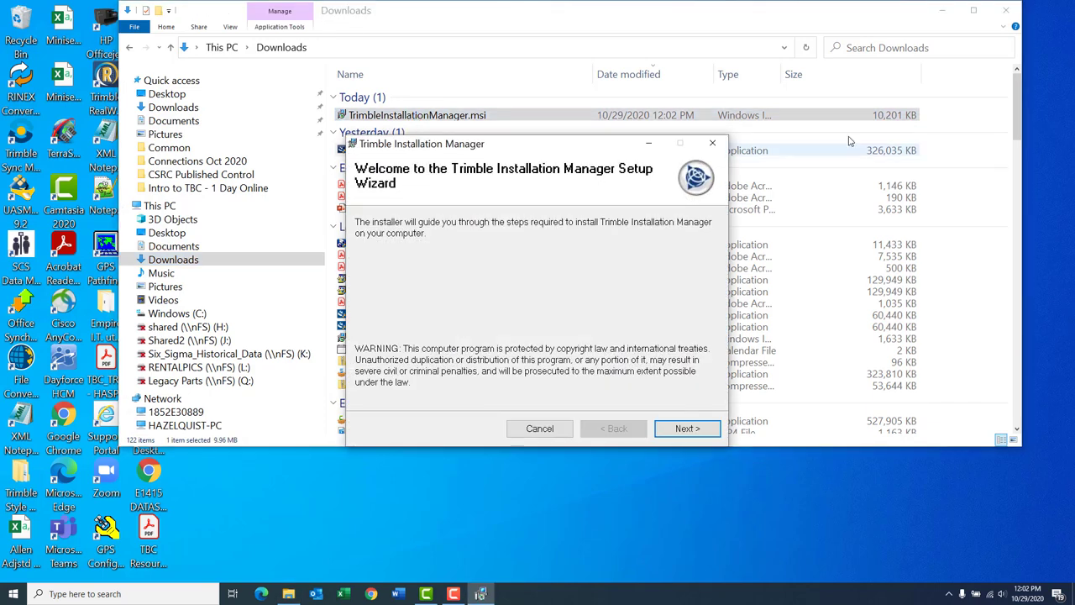
left_click(1005, 10)
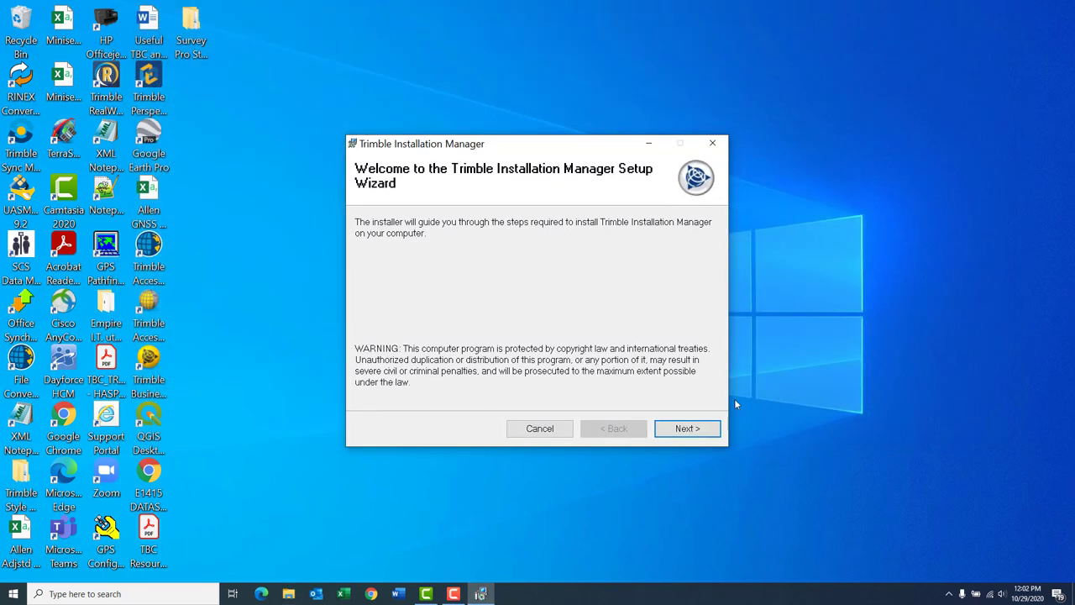
- Accept the license agreement, install Trimble Installation Manager in the default folder for everyone, and finish with the launch option enabled
left_click(683, 431)
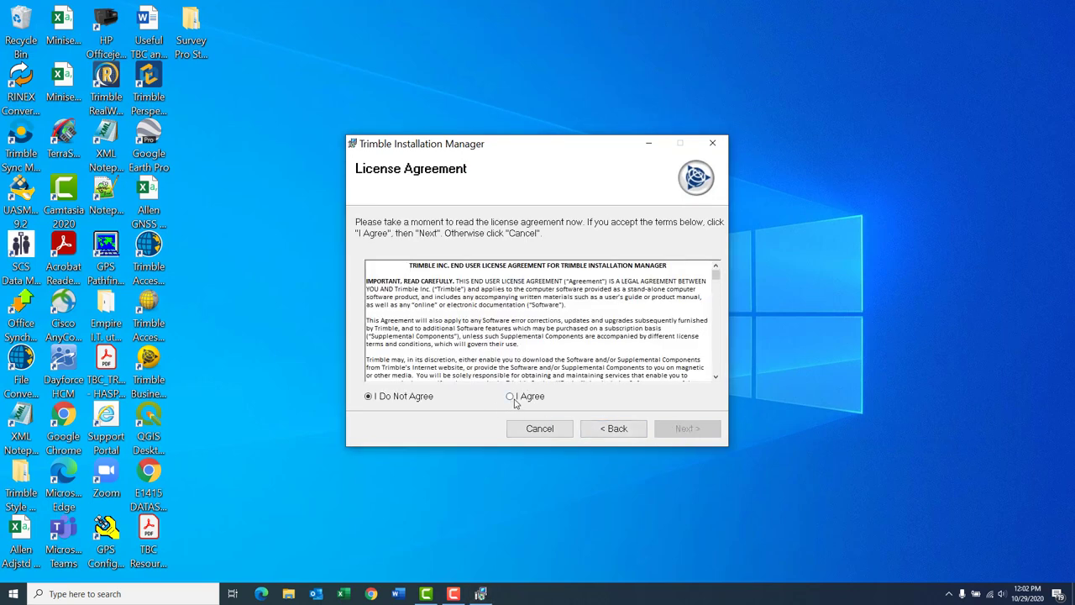
left_click(512, 397)
left_click(685, 430)
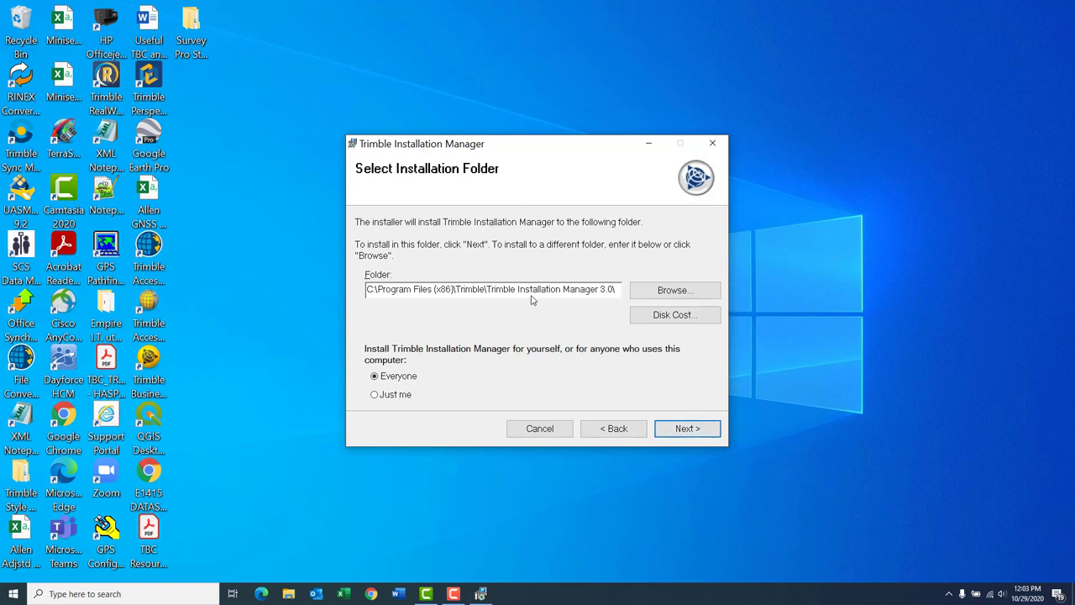
left_click(688, 429)
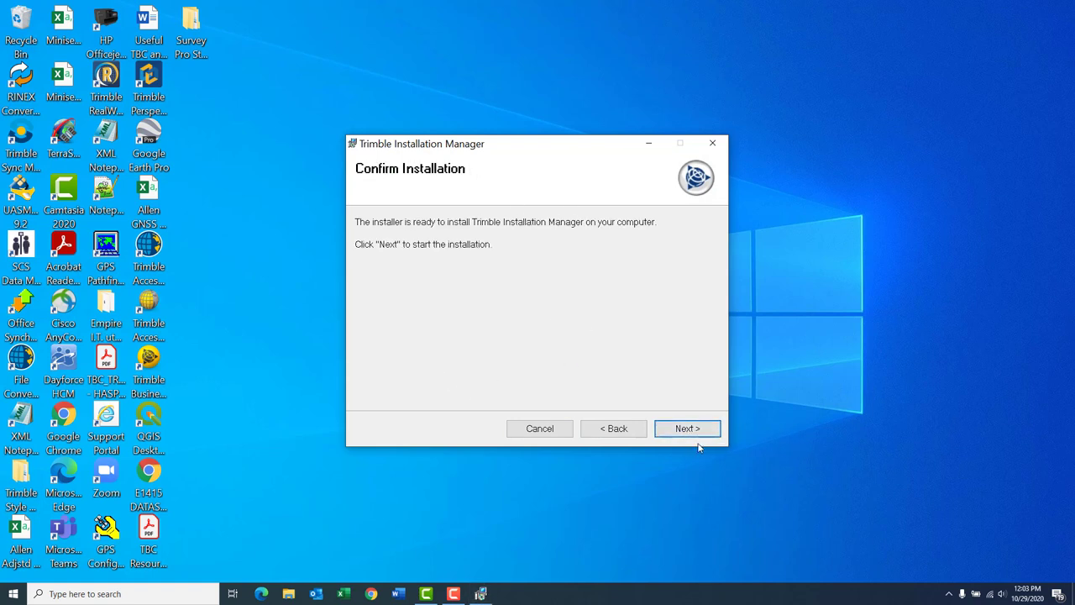
left_click(688, 428)
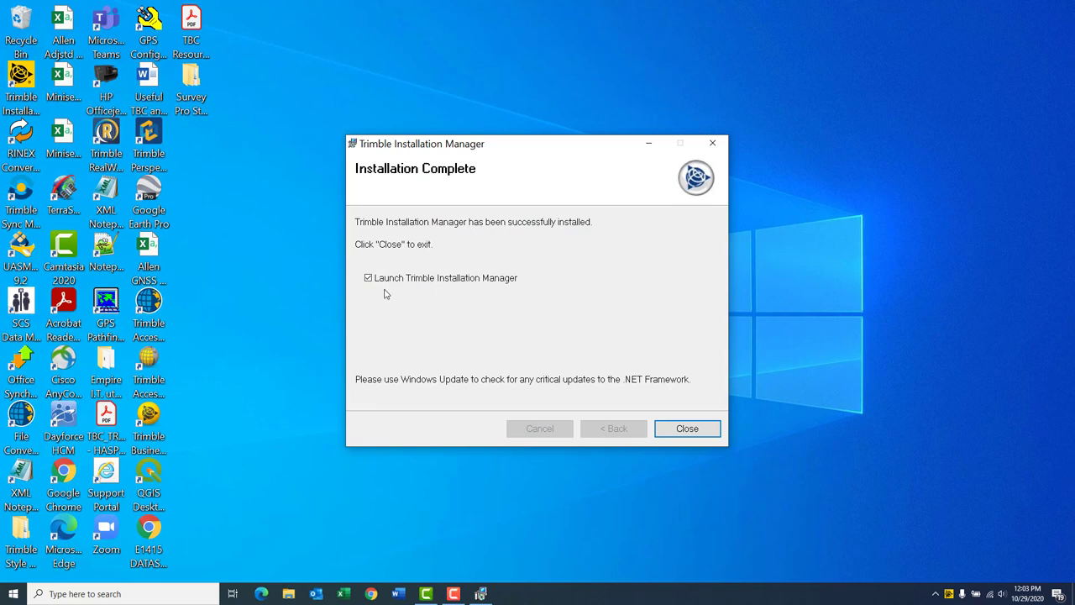
left_click(679, 428)
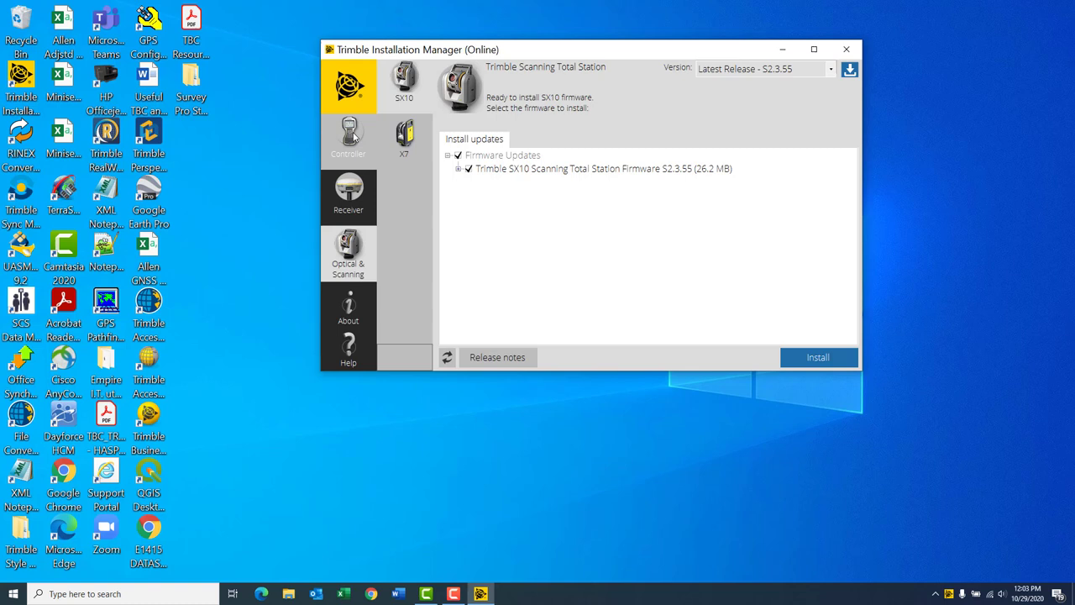
- Look through the Controller, Receiver, and Optical & Scanning device categories in Trimble Installation Manager
left_click(352, 137)
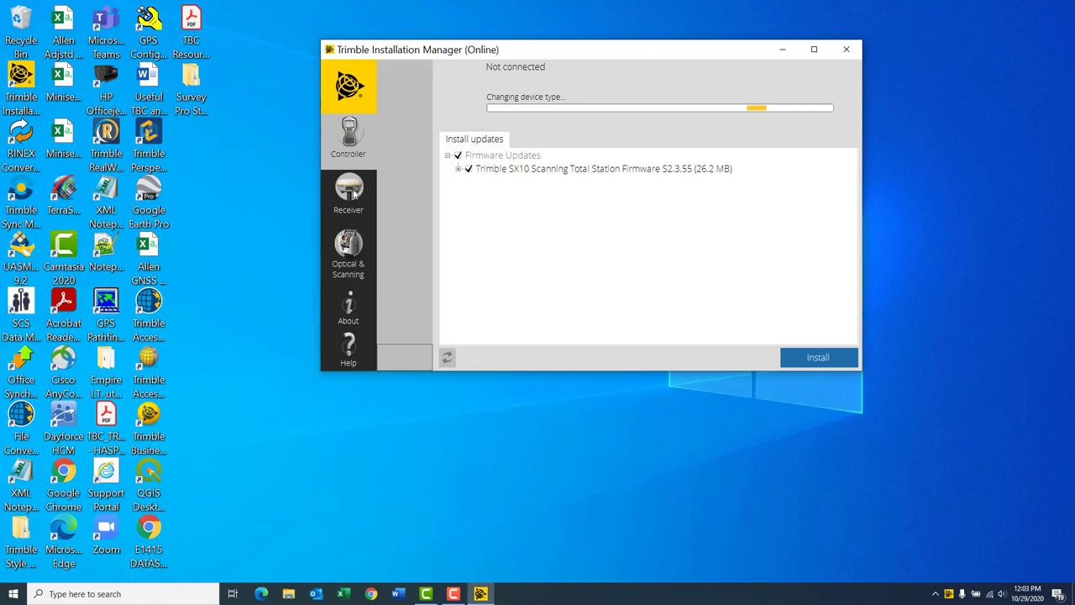
left_click(353, 193)
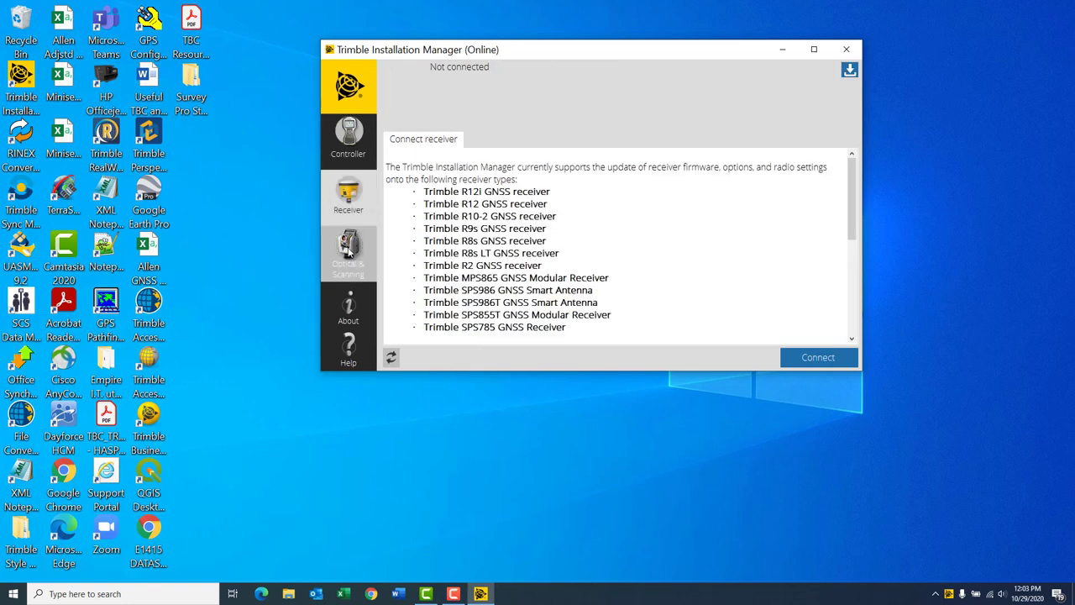
left_click(348, 252)
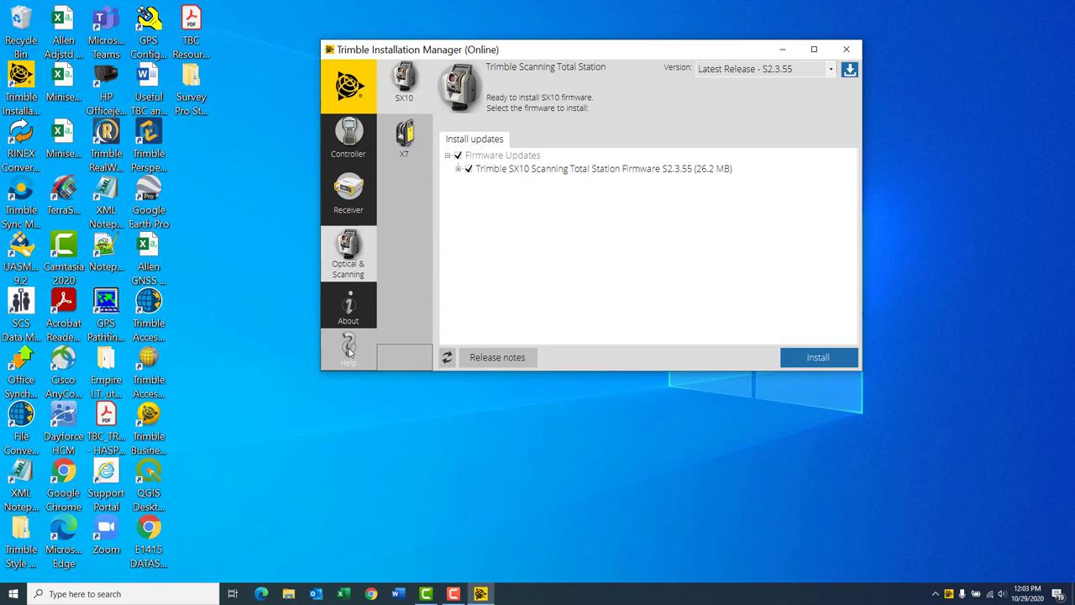
- Open the Trimble Installation Manager help, view the topics under Software, and close the help page
left_click(350, 353)
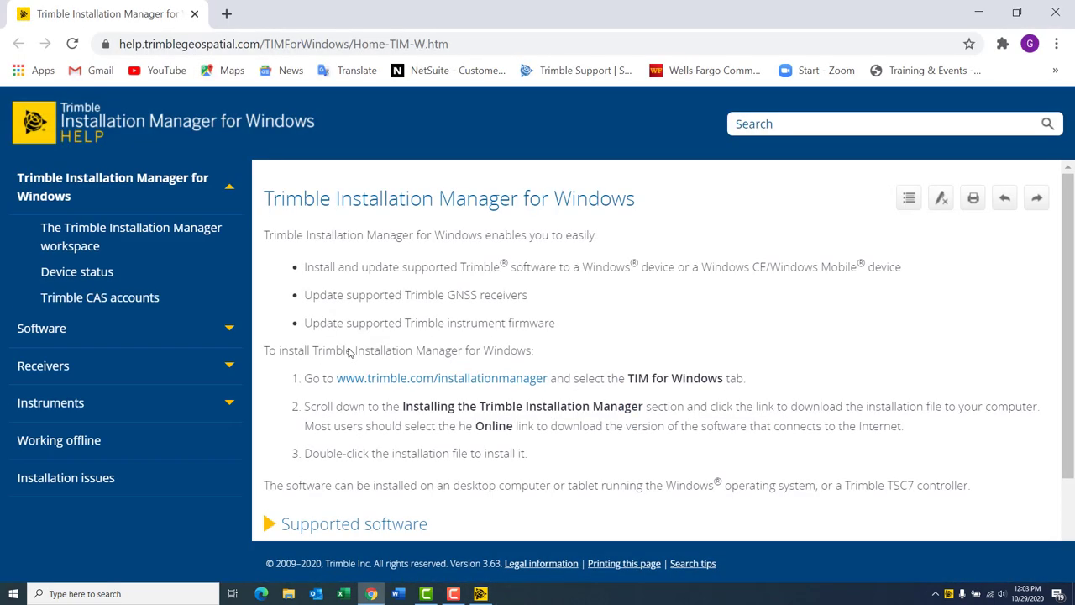
left_click(230, 329)
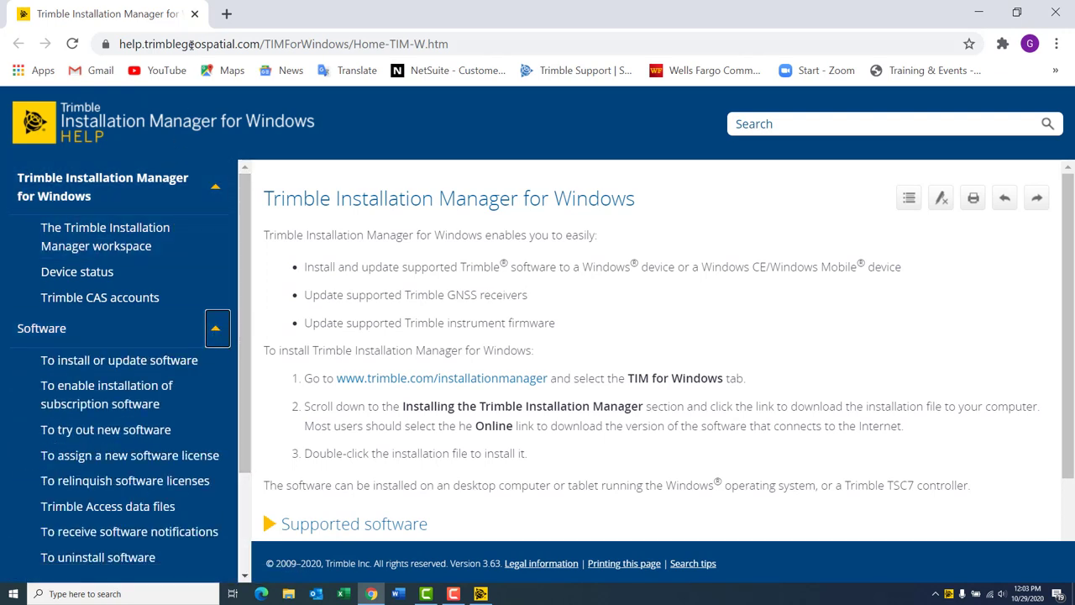
left_click(194, 14)
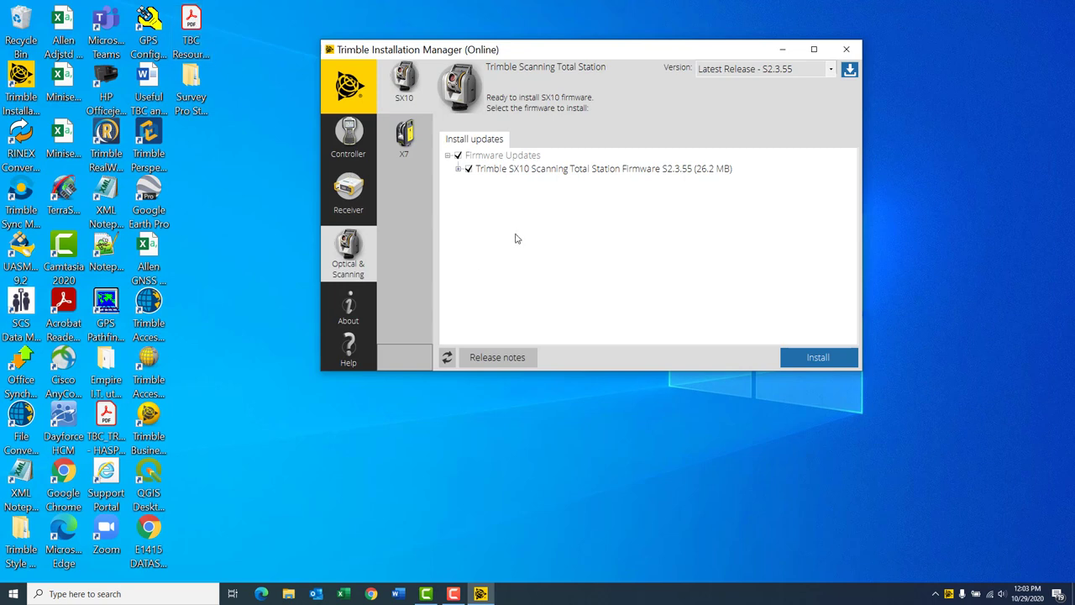
- Revisit the Receiver and Optical & Scanning categories and view the firmware versions offered for the SX10 without changing the selection
left_click(349, 192)
left_click(347, 252)
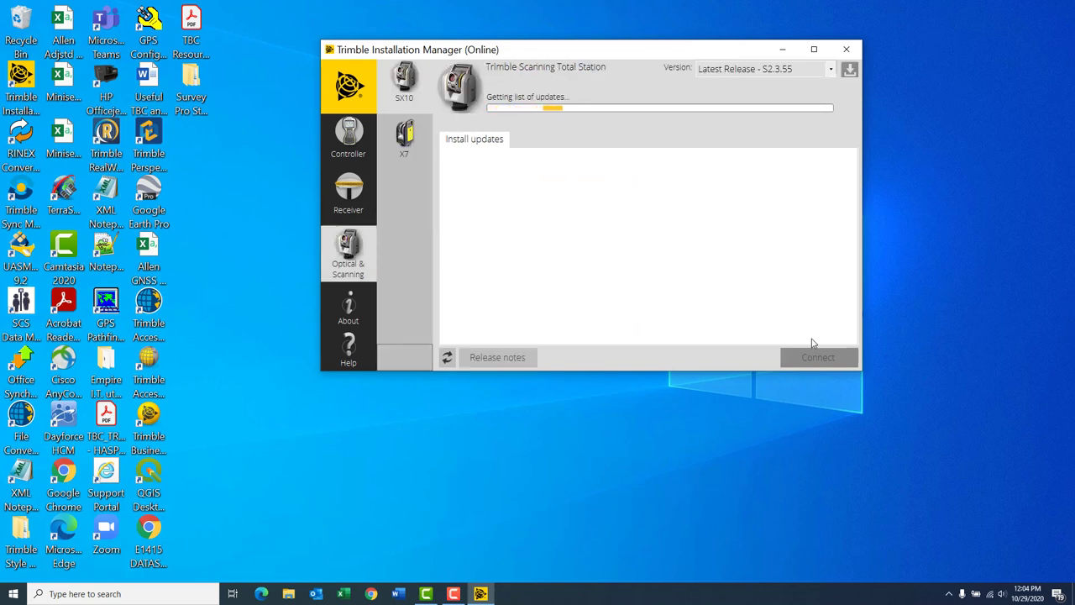
left_click(831, 71)
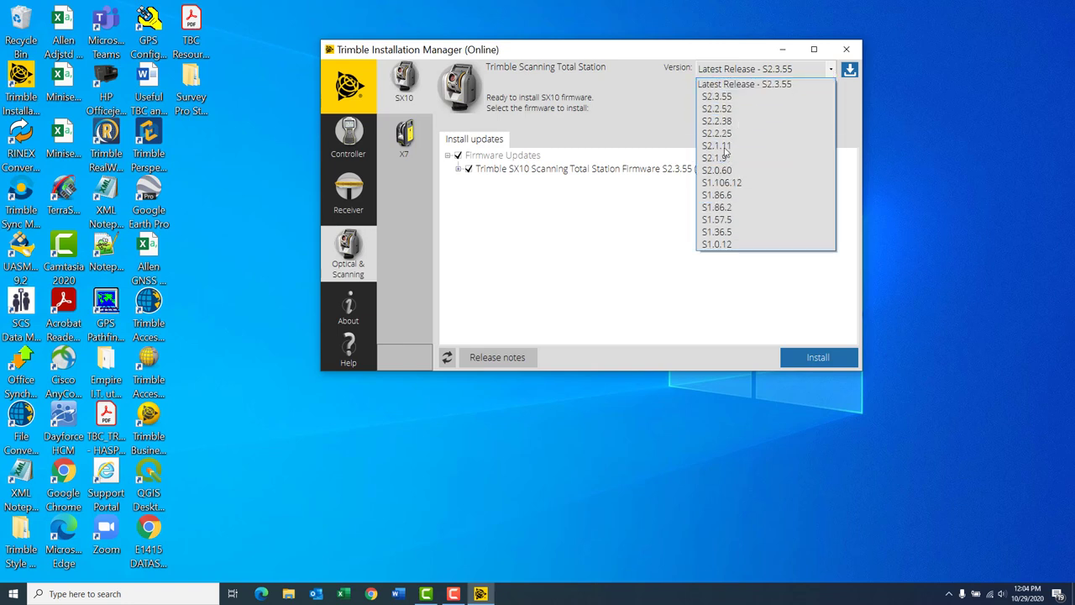
left_click(624, 275)
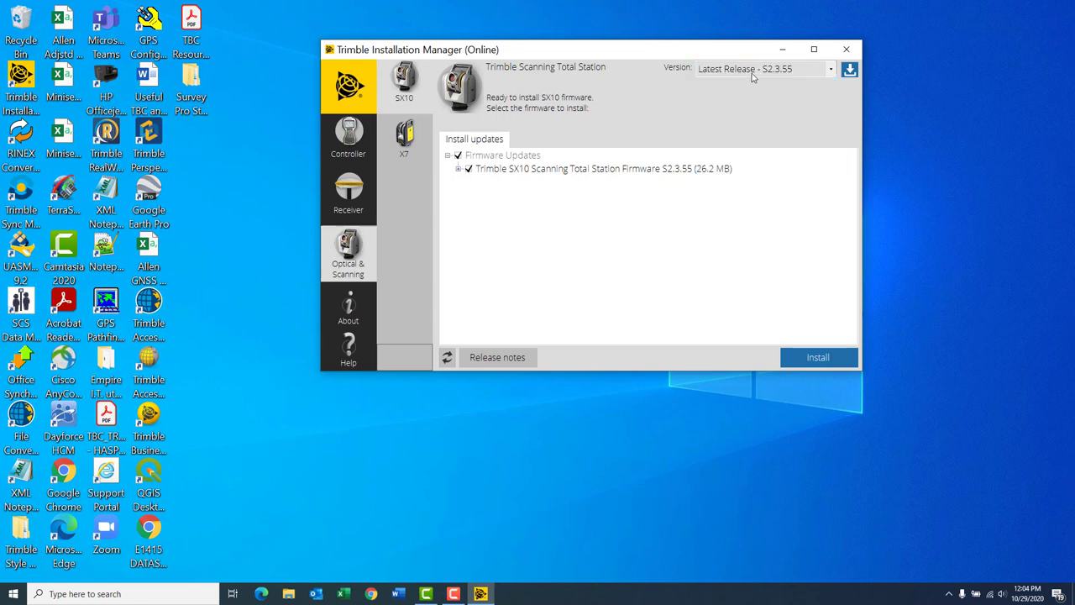